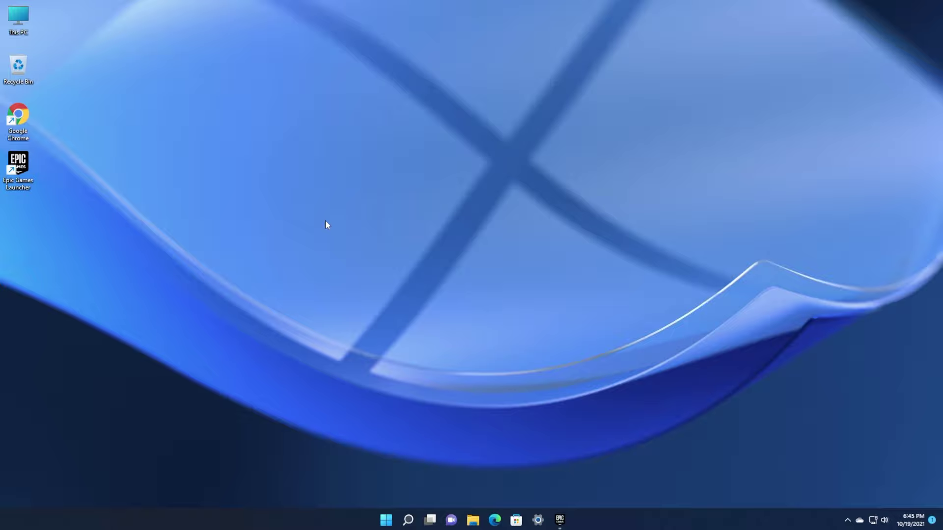
Open Manage Account from the profile menu in the Epic Games Launcher.
{"action": "left_click", "coordinate": [562, 521]}
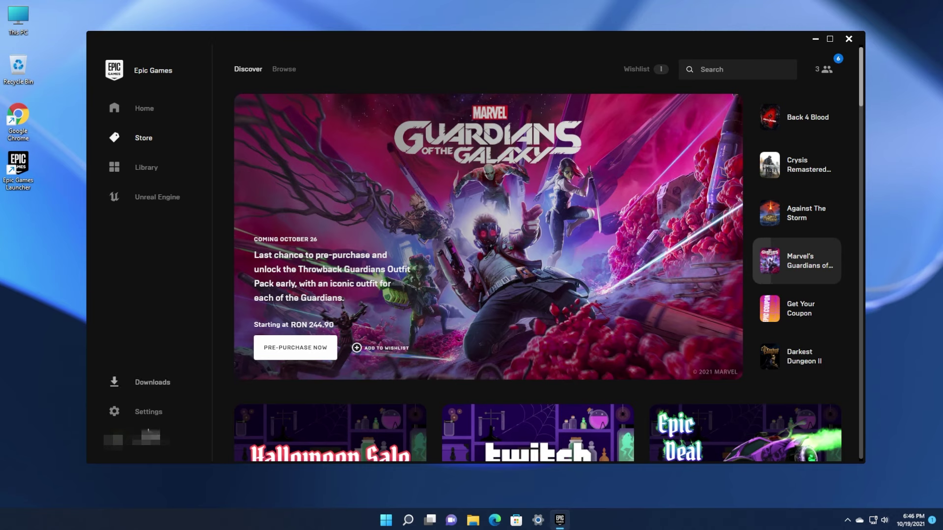
{"action": "left_click", "coordinate": [146, 442]}
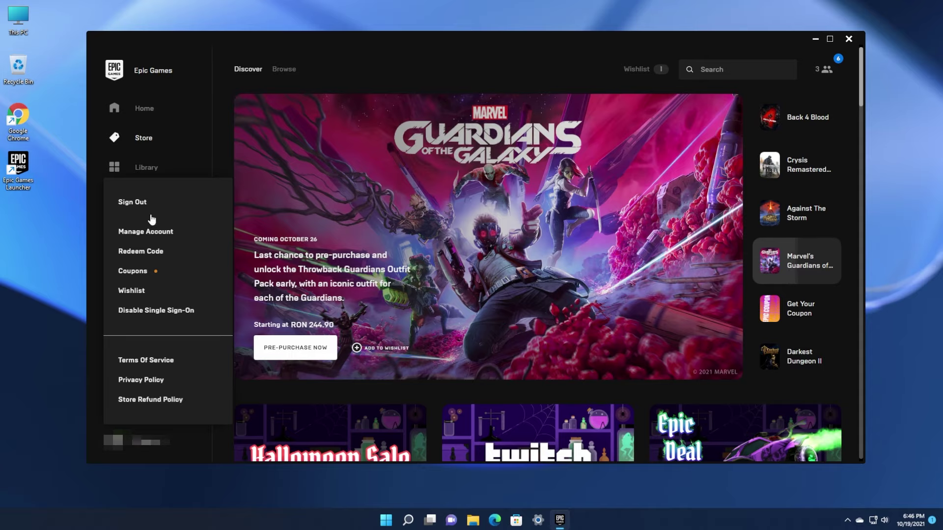
{"action": "left_click", "coordinate": [145, 232]}
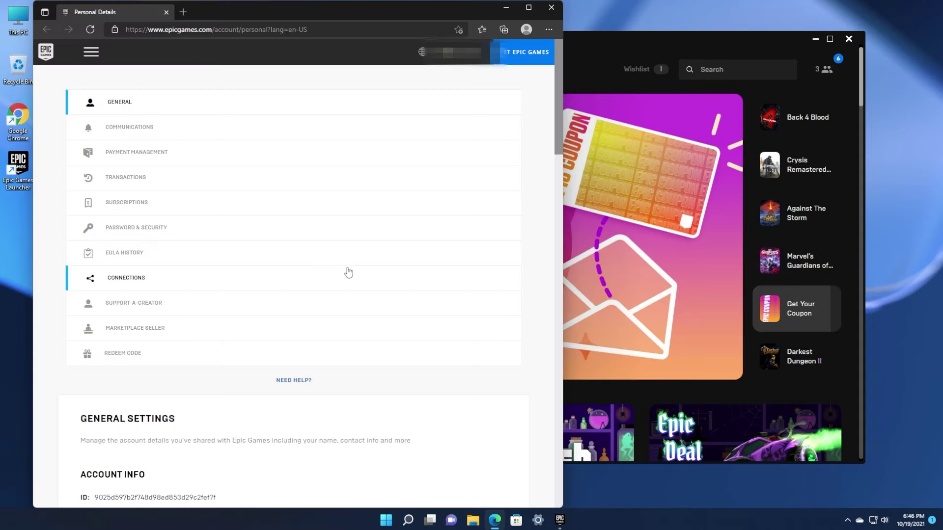
Go to the COMMUNICATIONS page of the Epic account settings.
{"action": "left_click", "coordinate": [126, 132]}
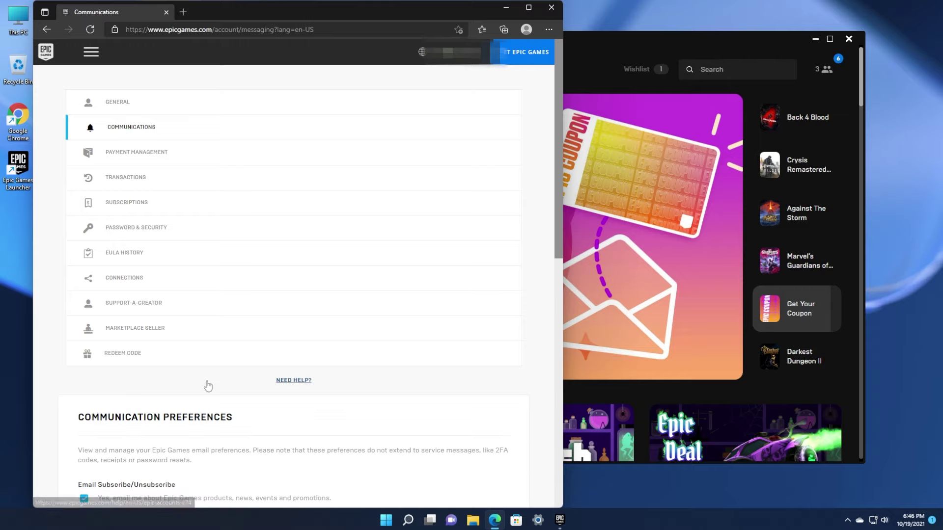
{"action": "scroll", "coordinate": [354, 221], "scroll_direction": "down", "scroll_amount": 2}
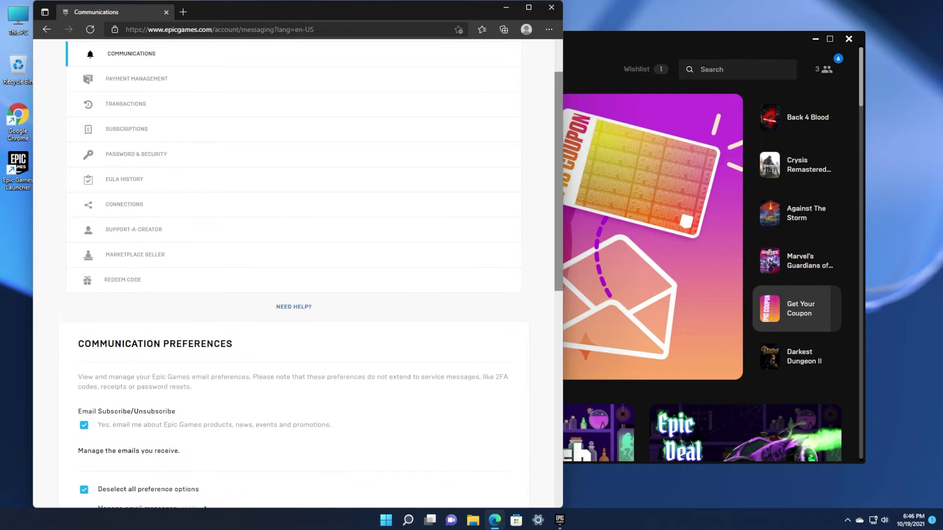
{"action": "scroll", "coordinate": [243, 335], "scroll_direction": "down", "scroll_amount": 2}
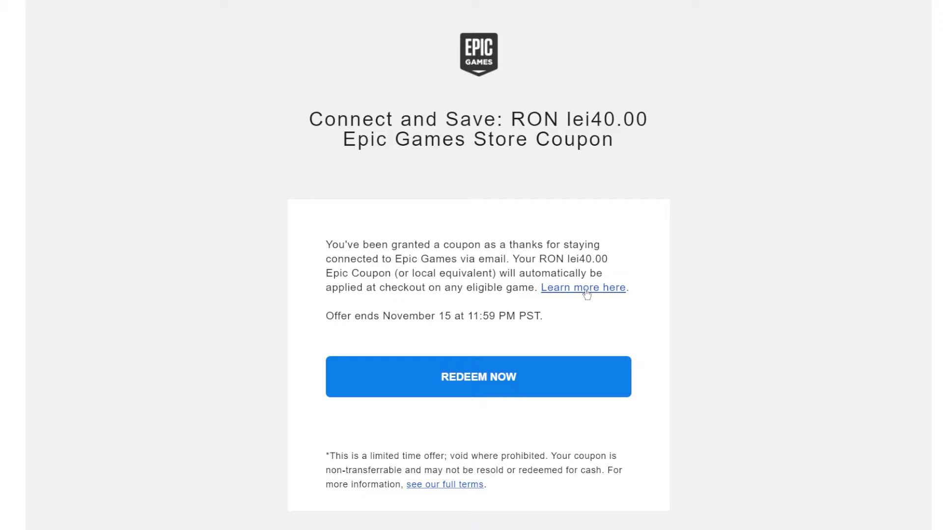
Highlight the coupon's November 15, 11:59 PM PST end date in the email.
{"action": "left_click_drag", "start_coordinate": [326, 316], "coordinate": [452, 315]}
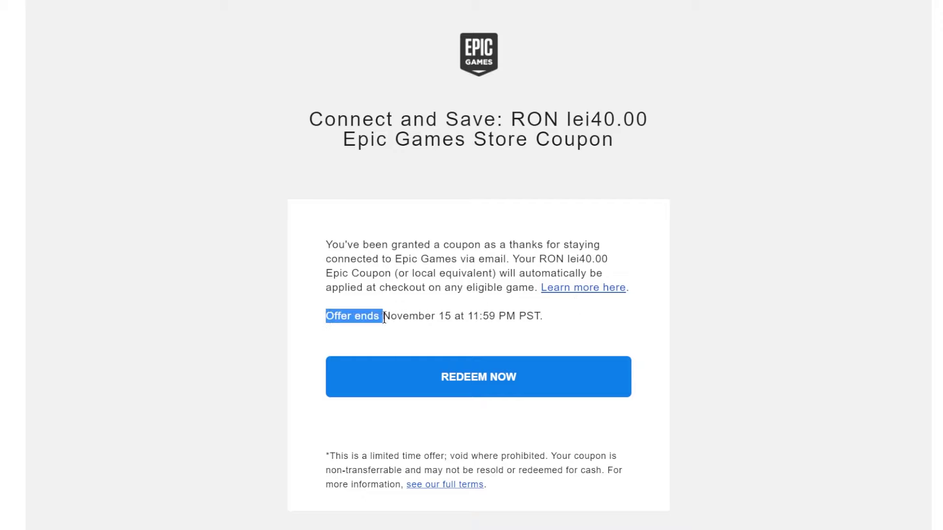
{"action": "left_click", "coordinate": [452, 315]}
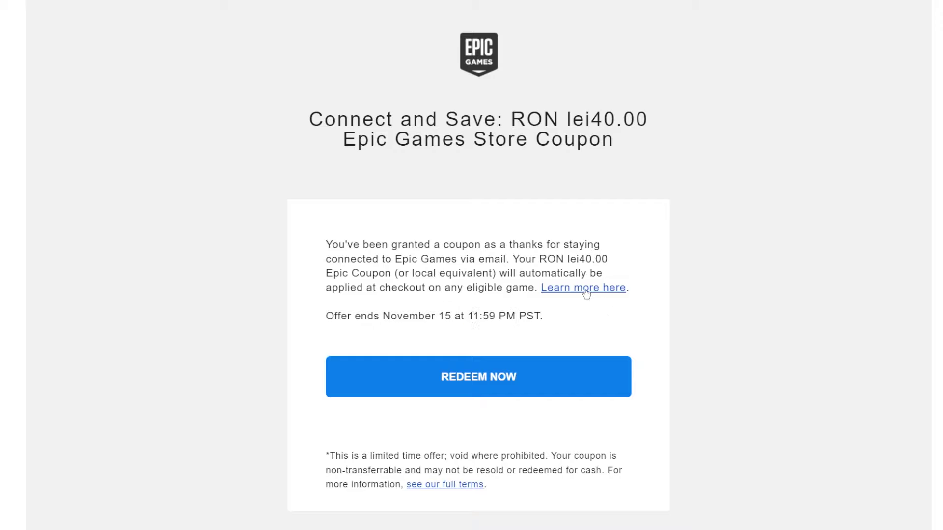
Redeem the RON 40 coupon via REDEEM NOW, landing on the Epic Games Store.
{"action": "left_click", "coordinate": [479, 382]}
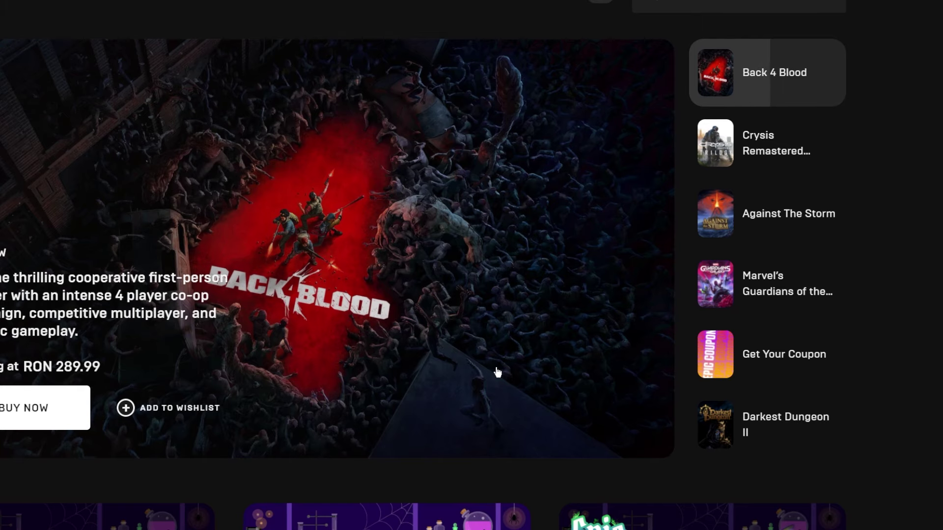